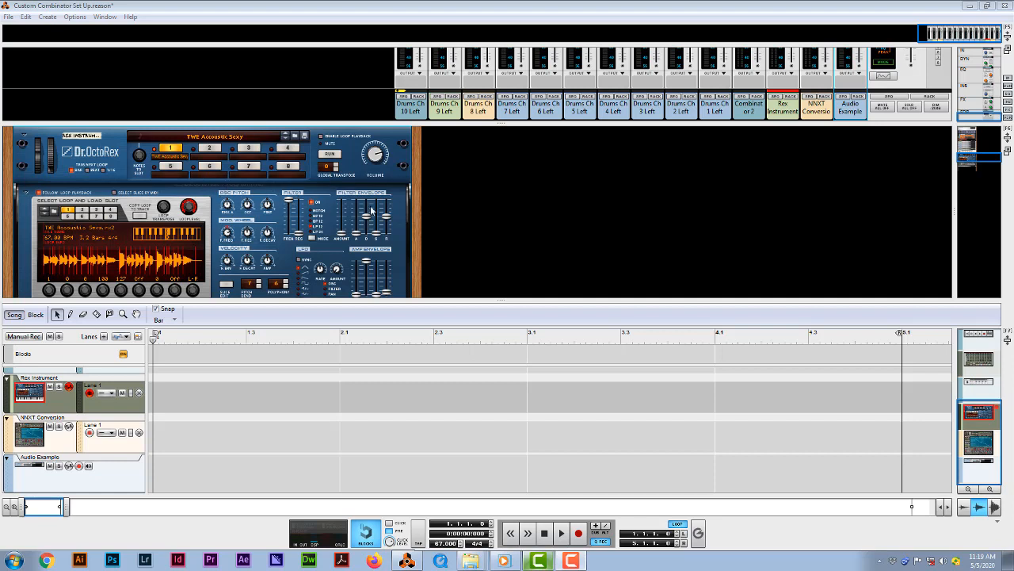
- Show the Tool Window and raise the release slider of the Dr. OctoRex amp envelope
key(F8)
scroll(367, 219, down, 3)
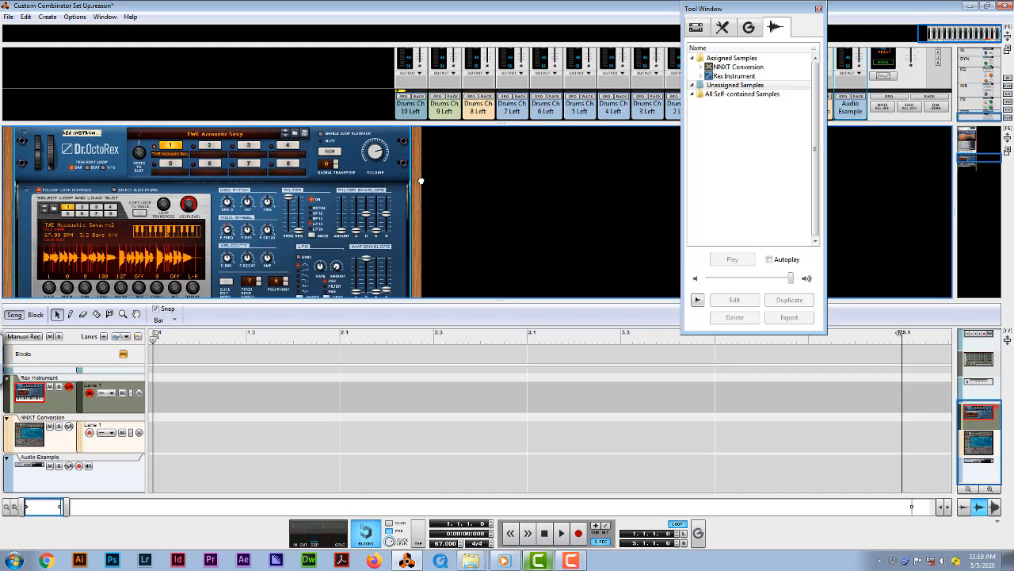
scroll(367, 219, up, 1)
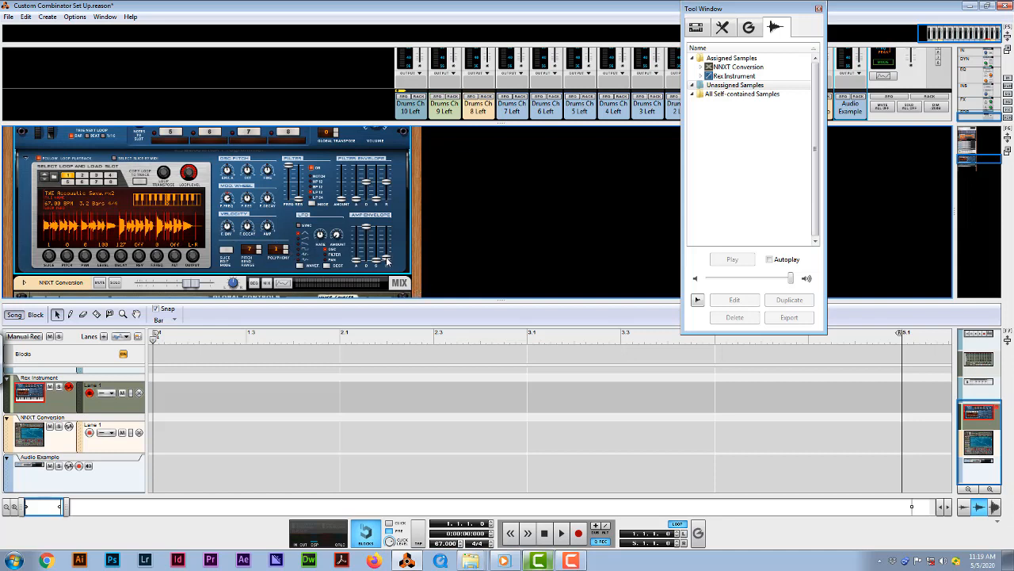
drag(387, 260, 391, 235)
drag(390, 234, 390, 241)
scroll(151, 230, up, 1)
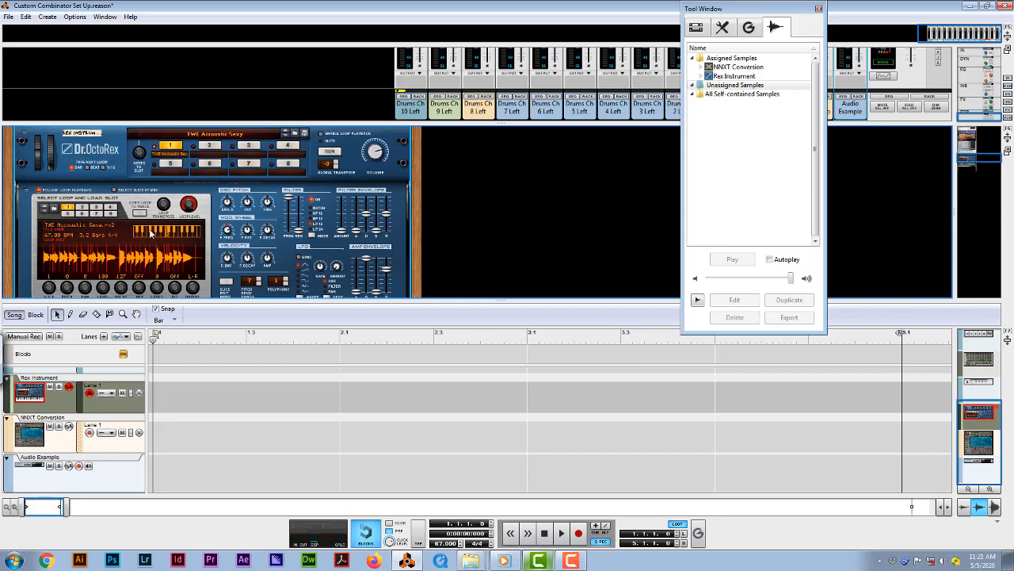
- Fold the Dr. OctoRex programmer and reset the NN-XT sampler on the NNXT Conversion track
click(25, 191)
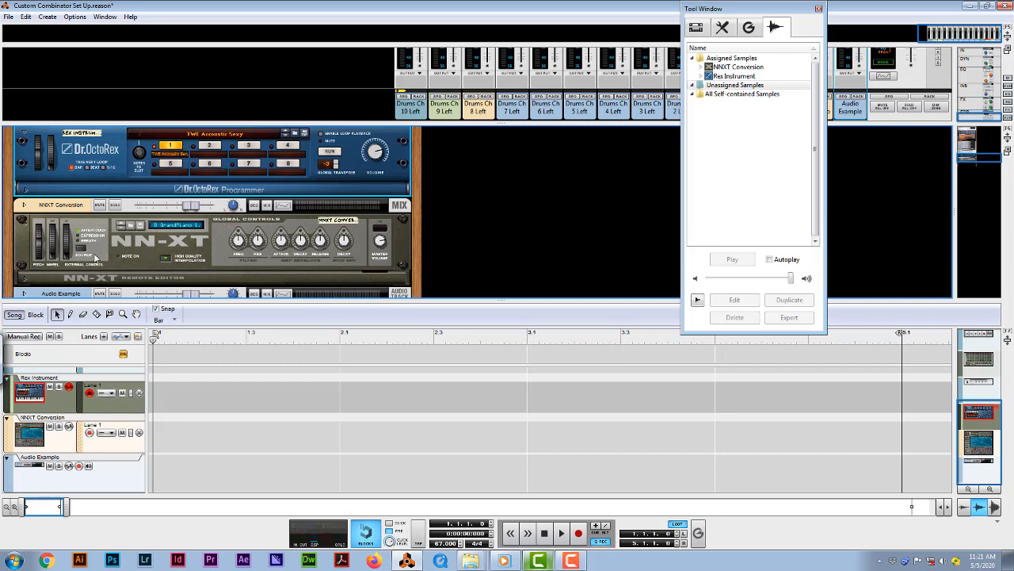
right_click(149, 253)
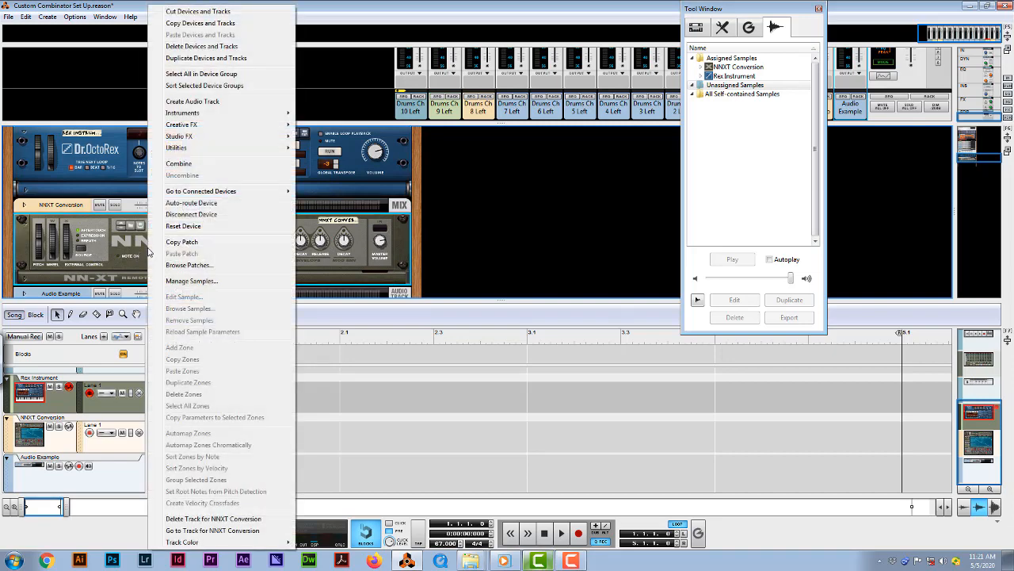
click(134, 269)
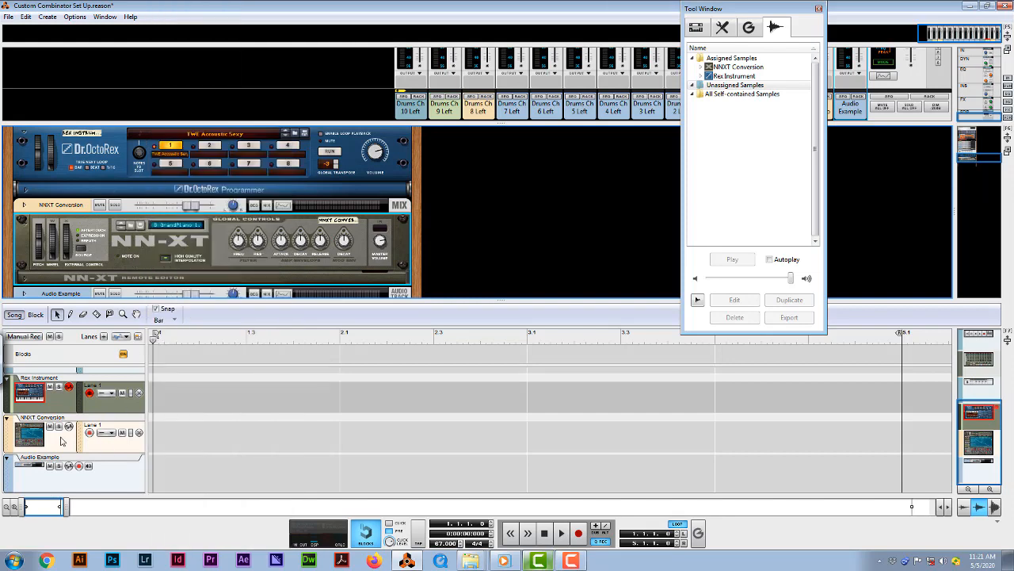
click(63, 441)
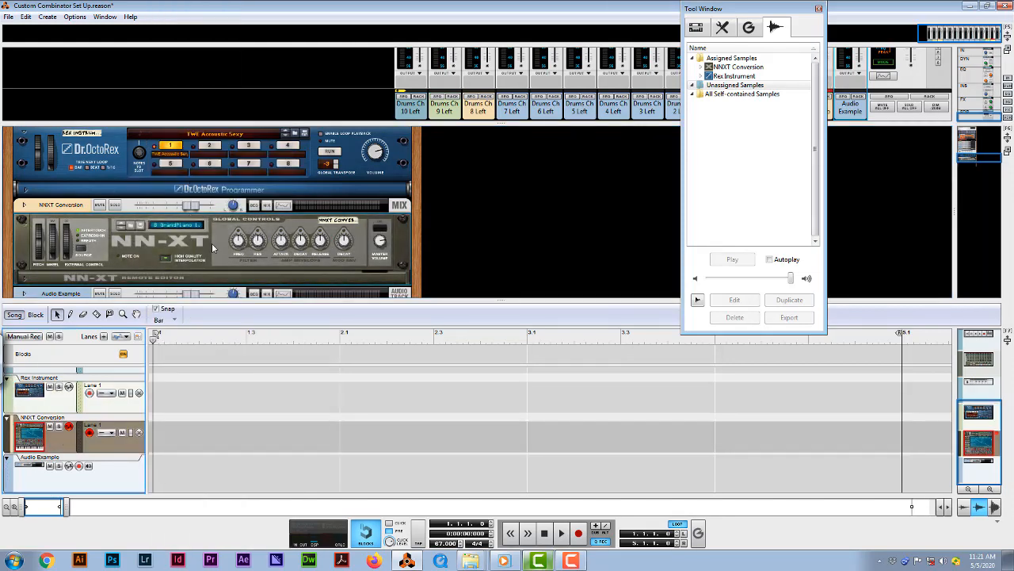
right_click(212, 248)
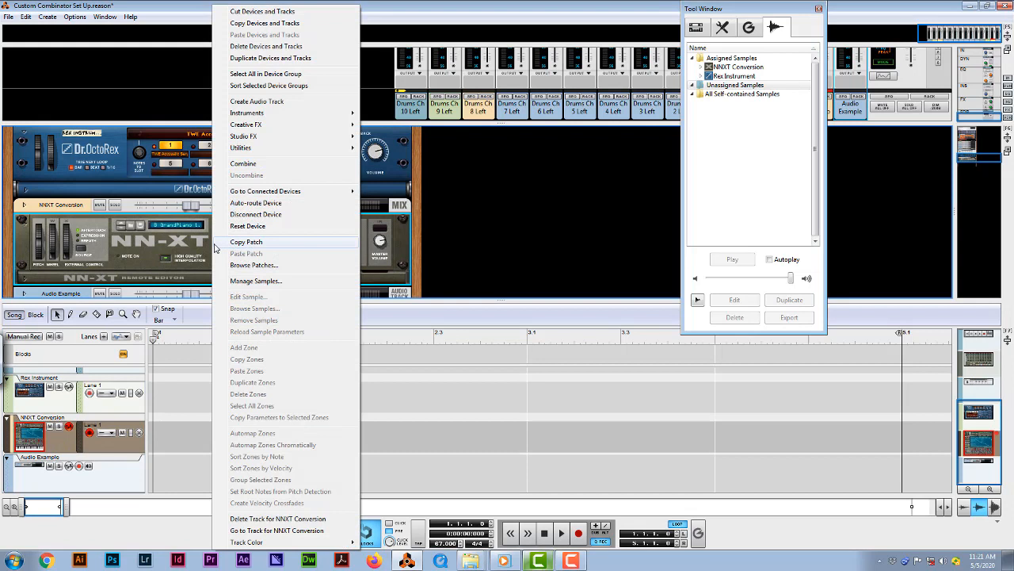
click(252, 227)
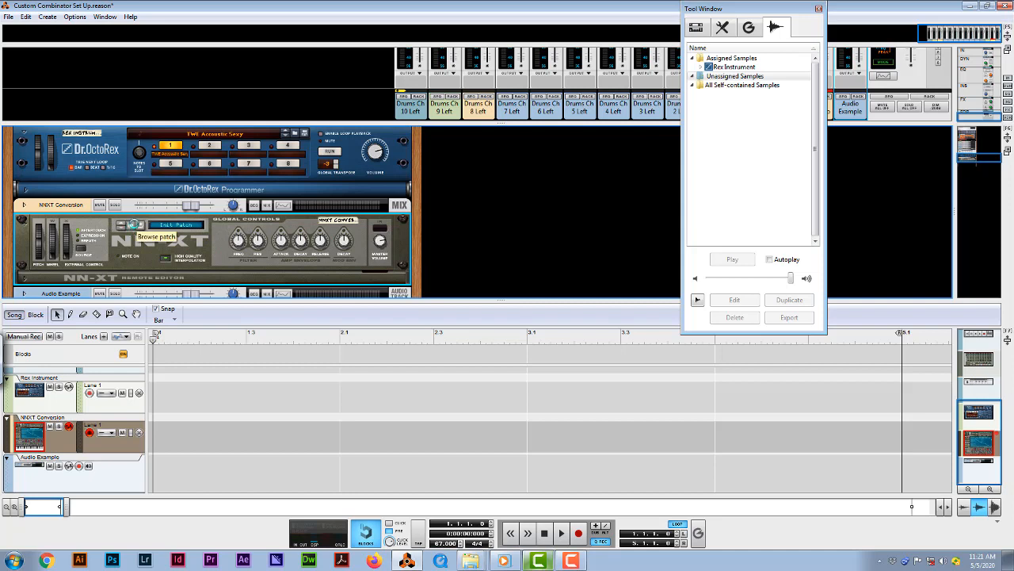
- Load the REX file TWE Accoustic Sexy from the New Rex folder into the NN-XT sampler
click(133, 224)
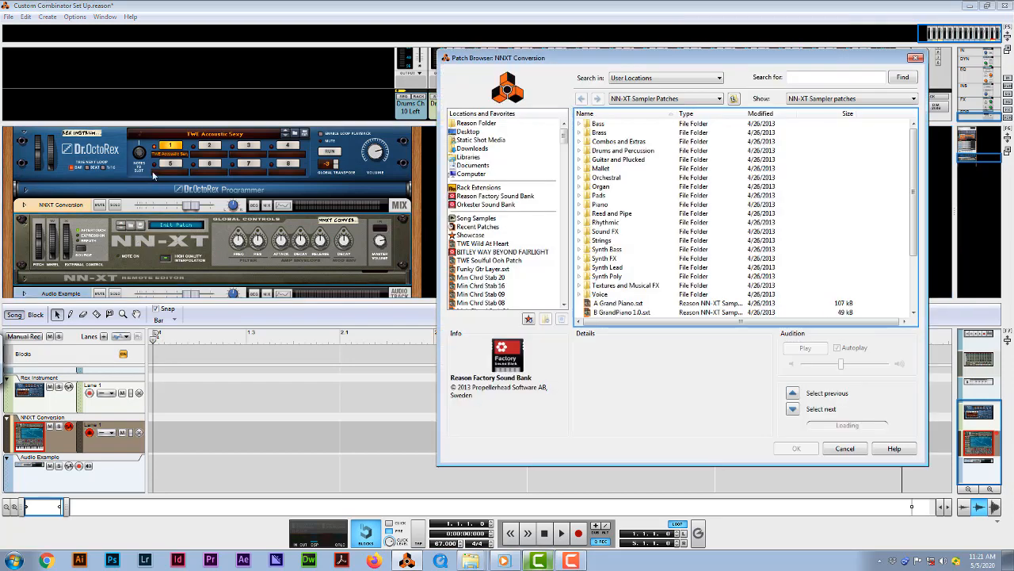
drag(565, 146, 565, 185)
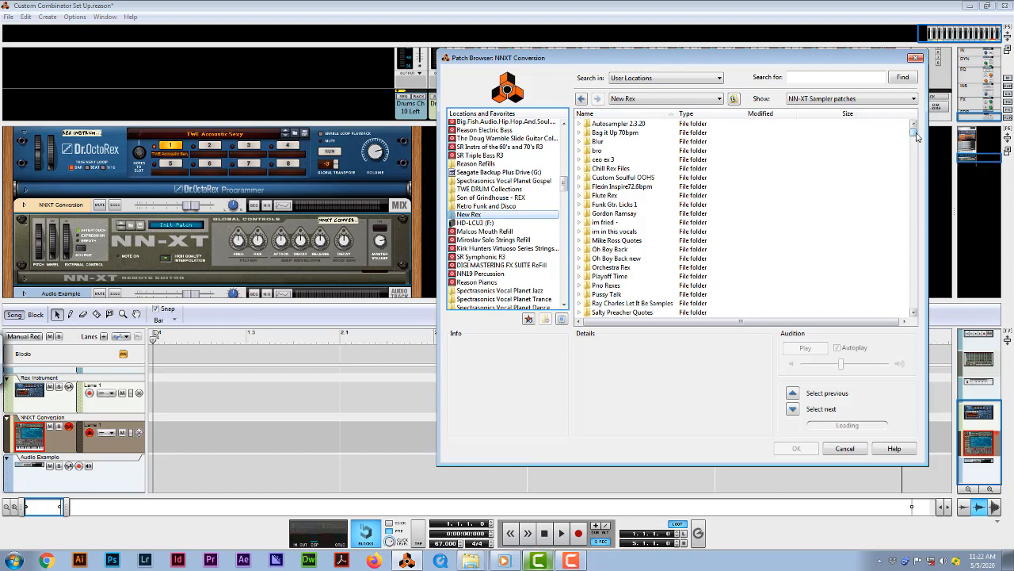
drag(917, 136, 932, 300)
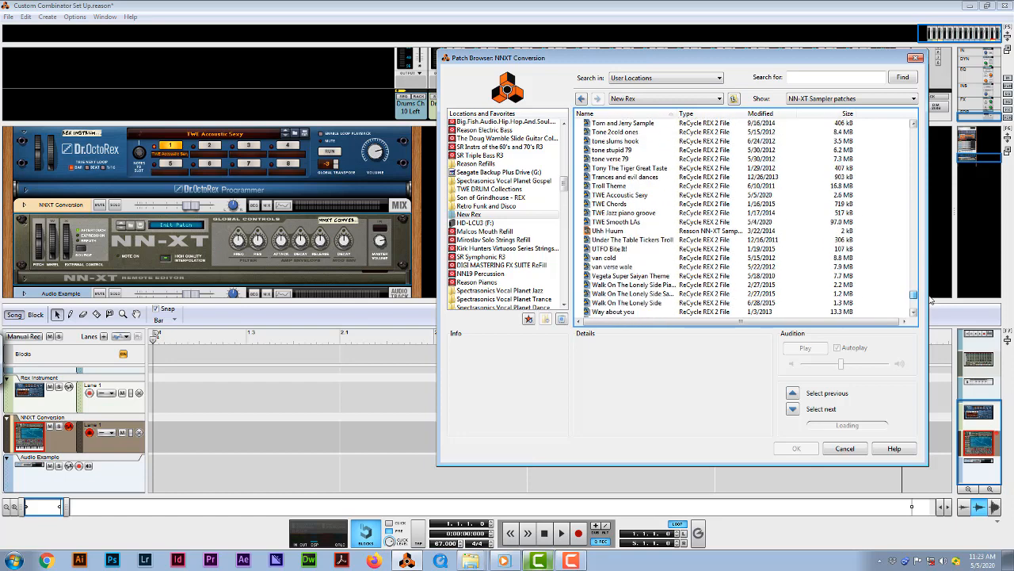
click(622, 196)
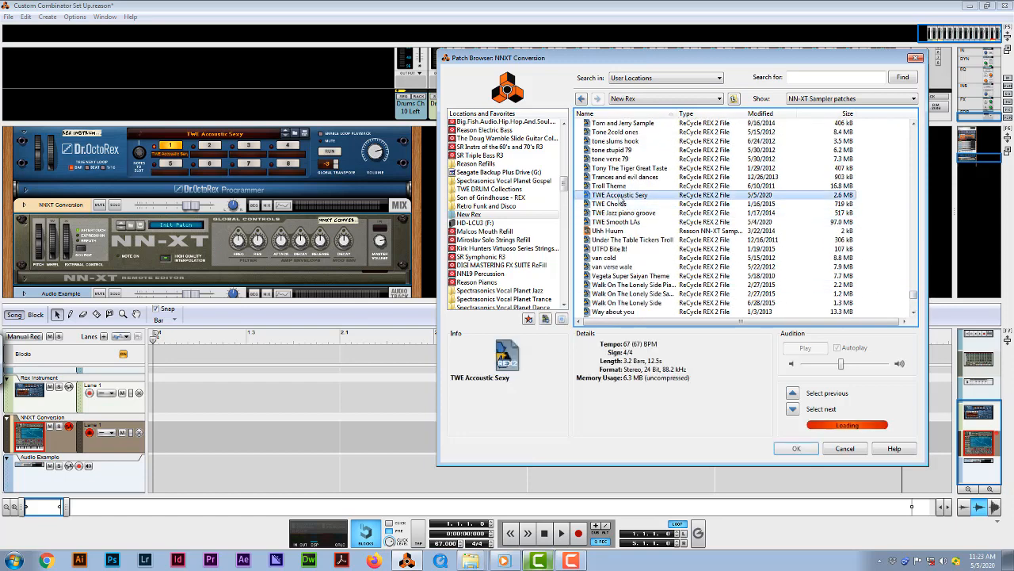
click(808, 452)
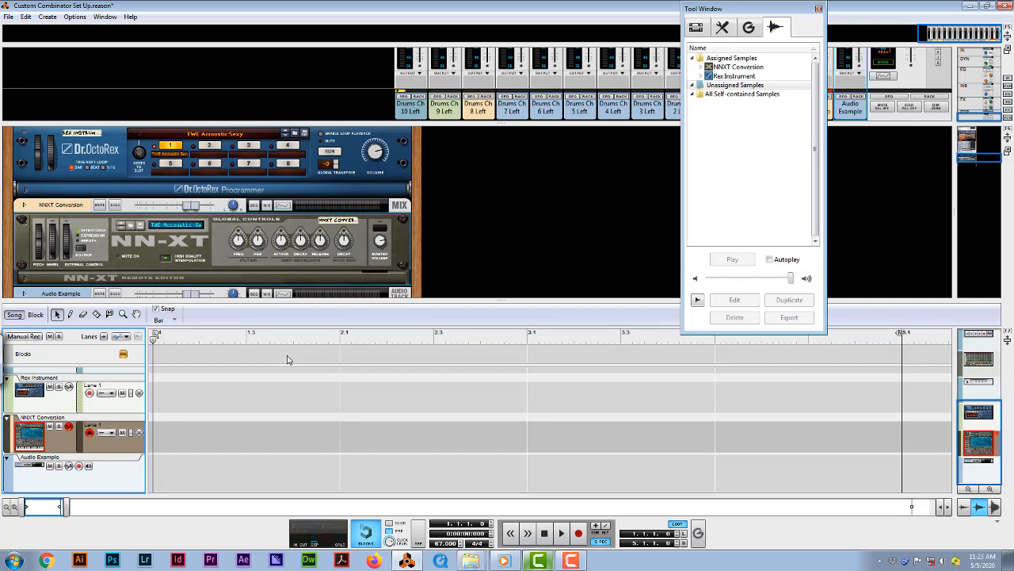
- Unfold the NN-XT remote editor, examine how the loop slices are mapped across the keyboard, and fold it again
click(26, 278)
scroll(163, 178, down, 1)
click(99, 204)
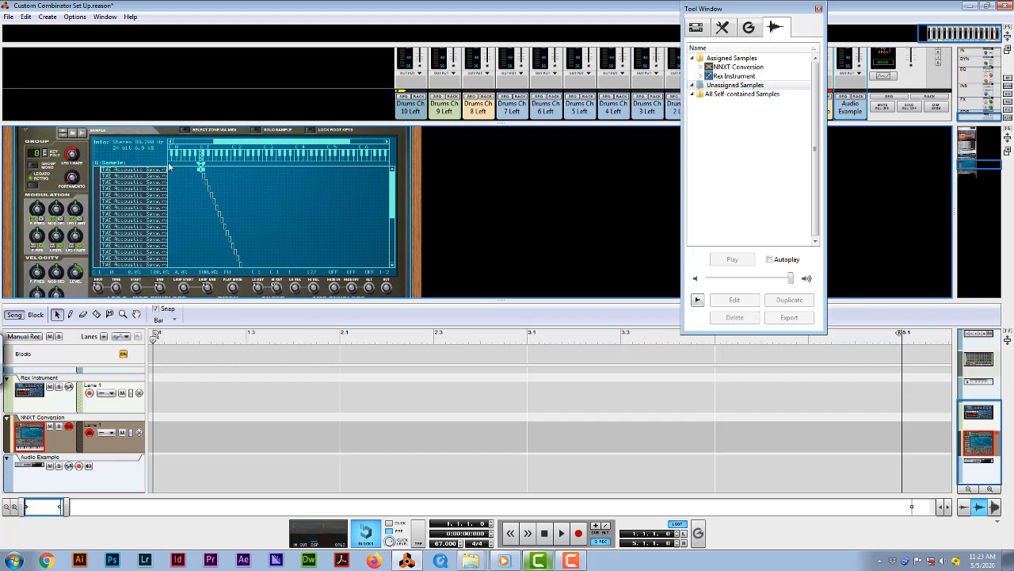
scroll(202, 176, down, 5)
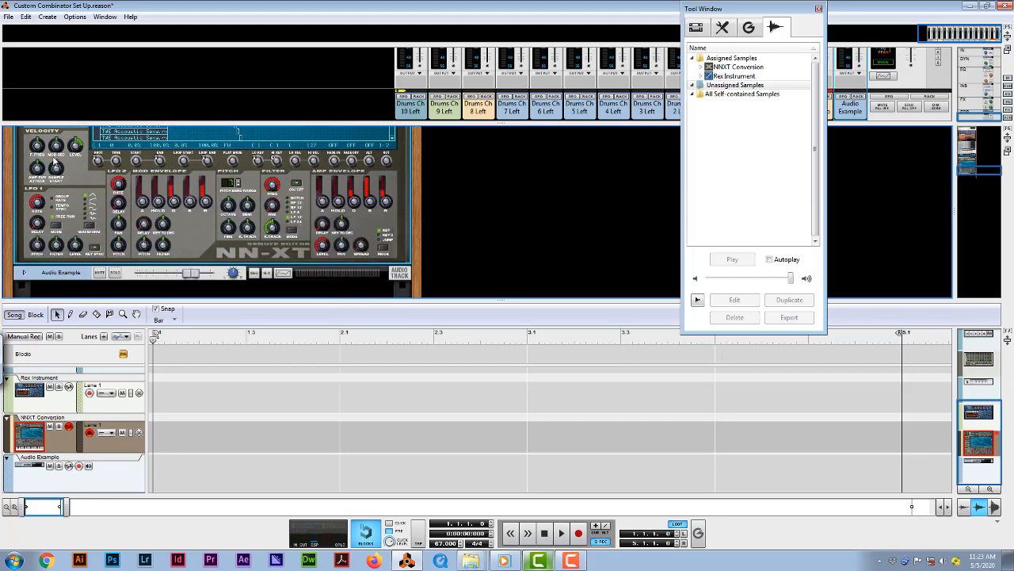
scroll(214, 174, up, 5)
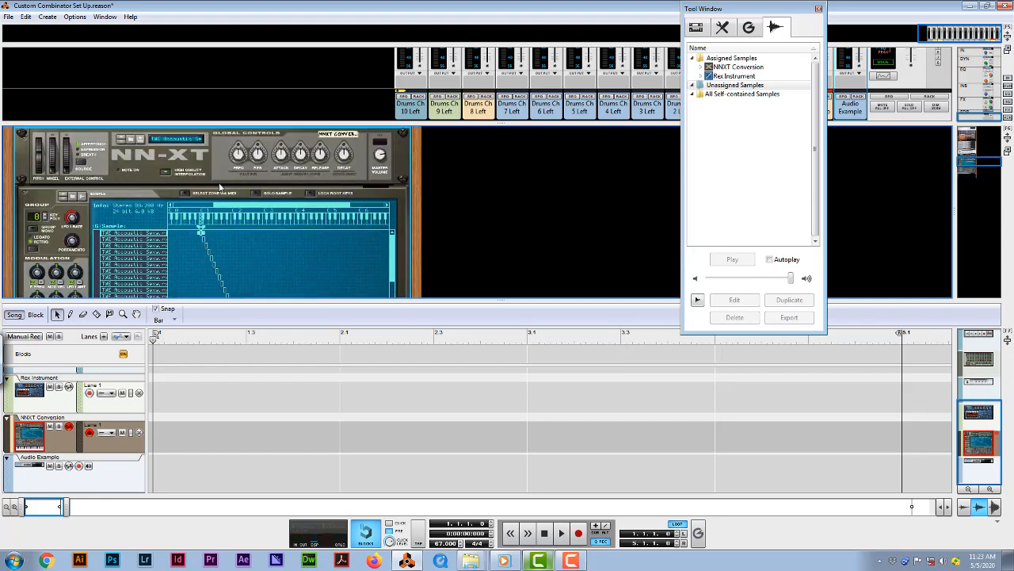
scroll(221, 184, up, 2)
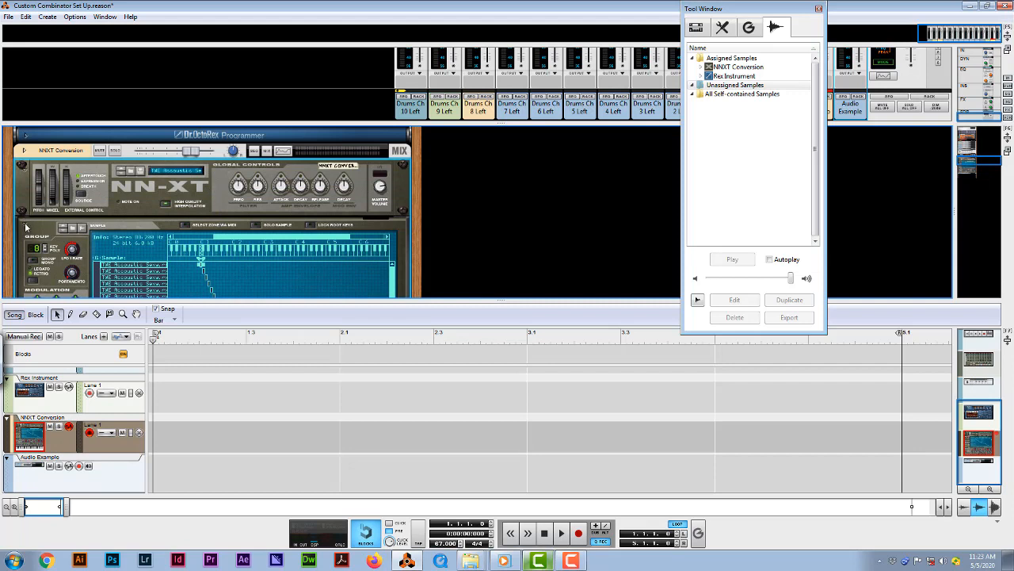
click(24, 222)
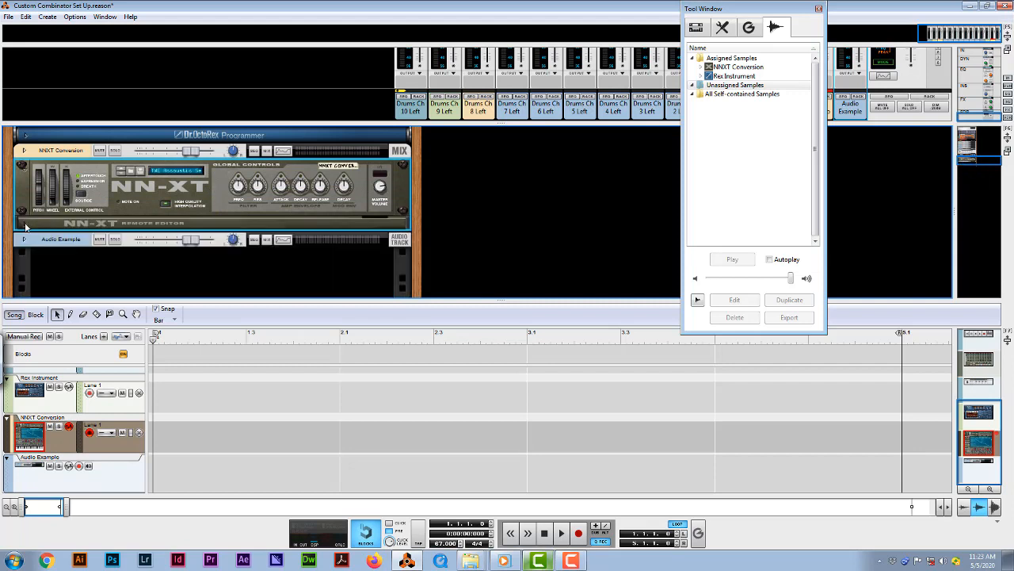
- Save the NN-XT patch as "TWE Accoustic Sexy NNXT" in the Saved Drum Files Mac+PC Version folder
click(143, 176)
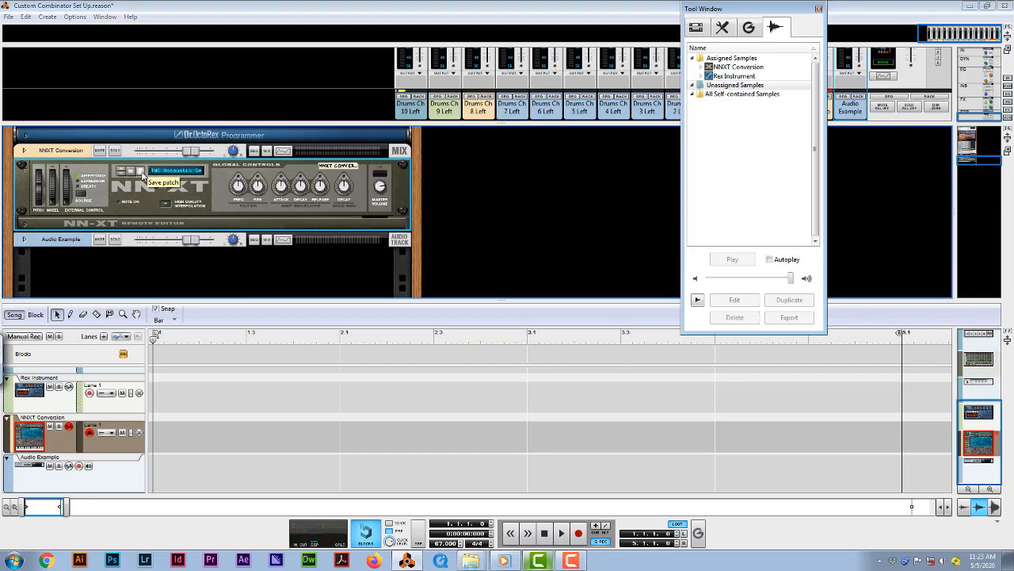
click(547, 366)
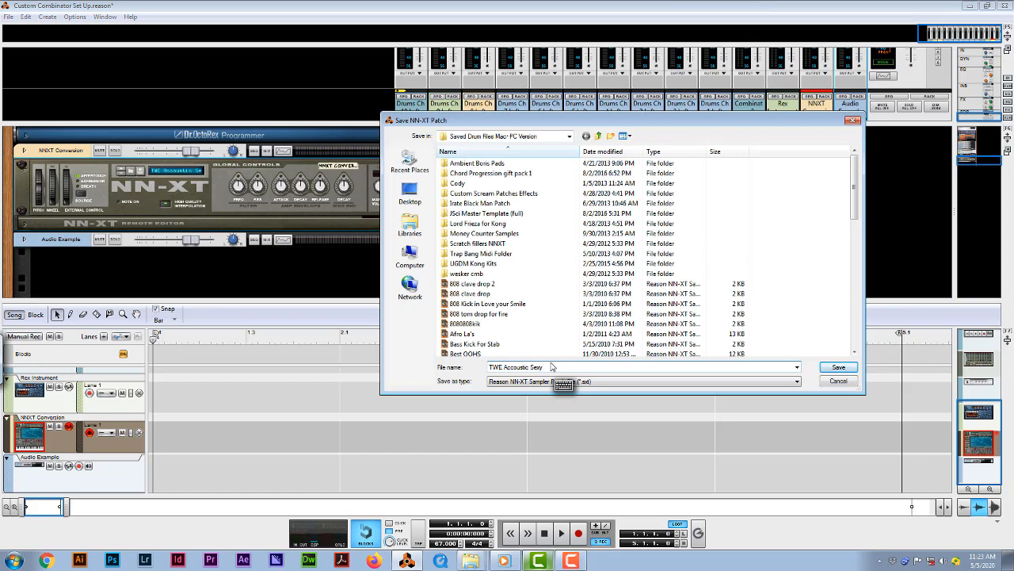
text(NNXT)
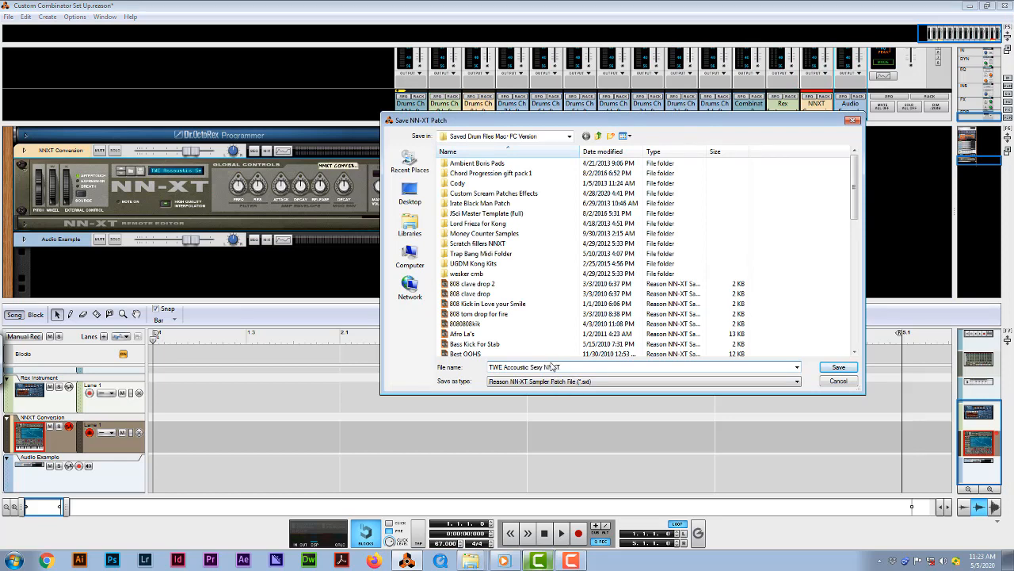
click(845, 368)
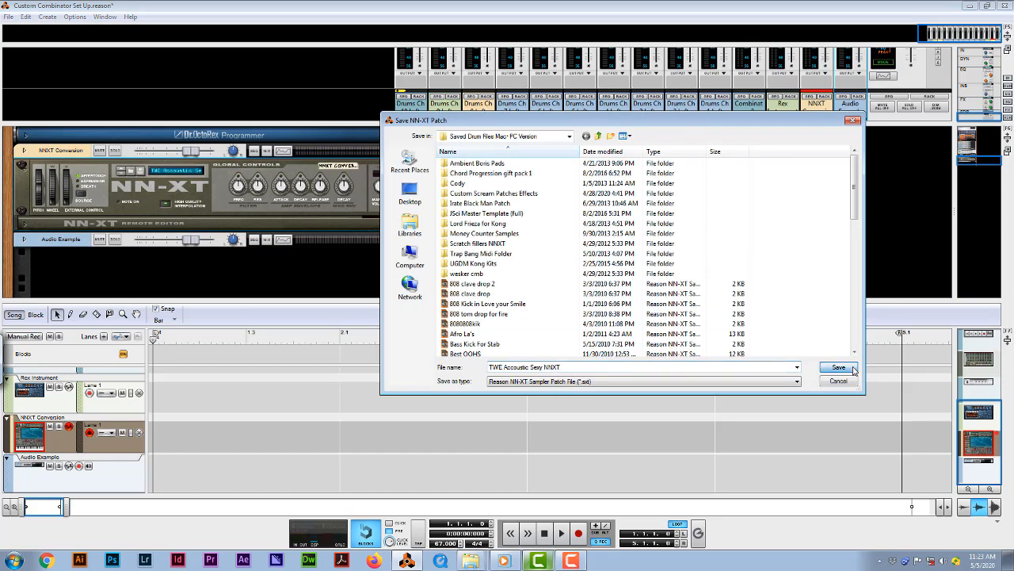
click(854, 370)
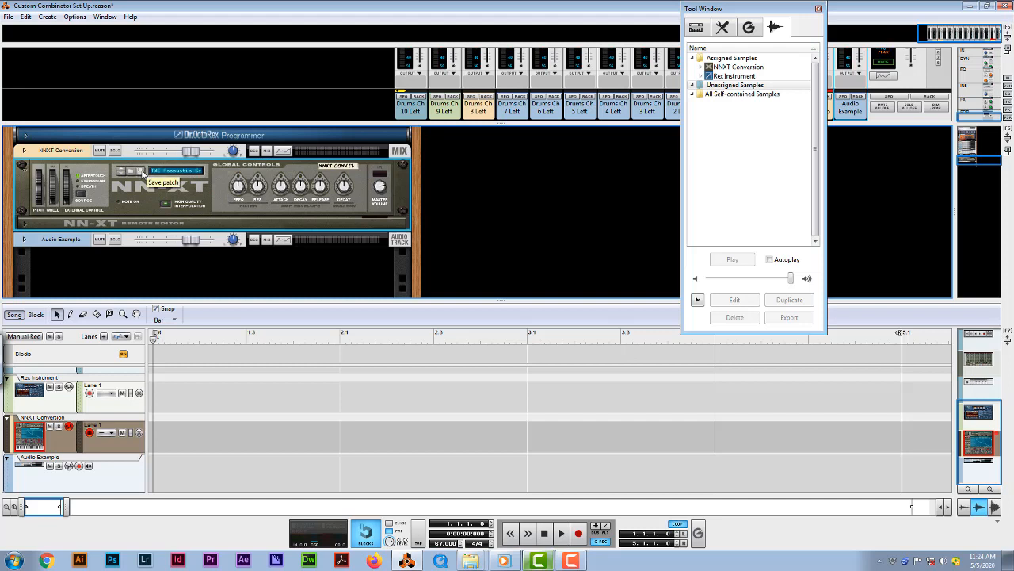
- Delete the NNXT Conversion sampler together with its mix channel from the rack
scroll(219, 213, up, 1)
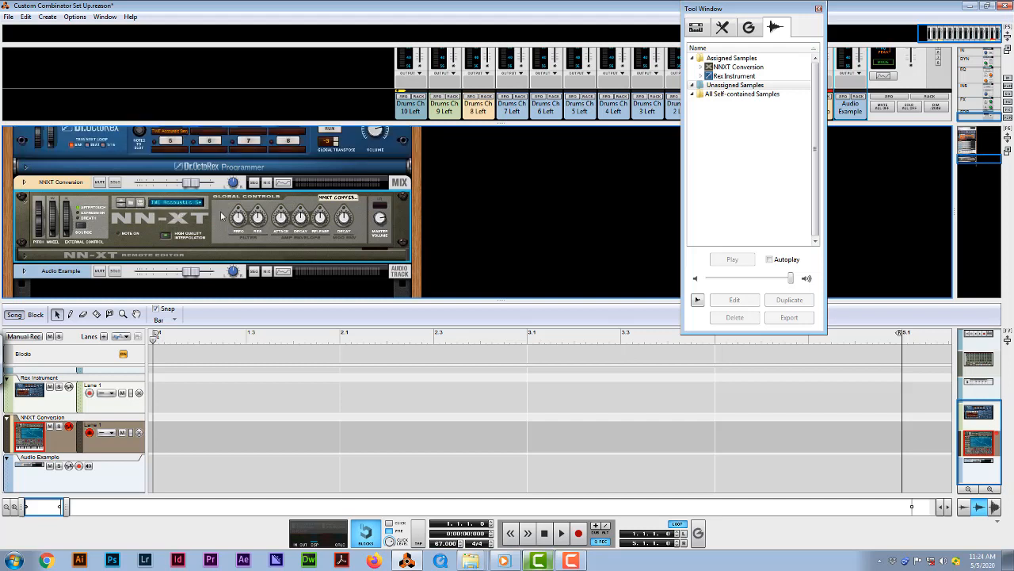
scroll(221, 212, down, 1)
scroll(220, 212, up, 1)
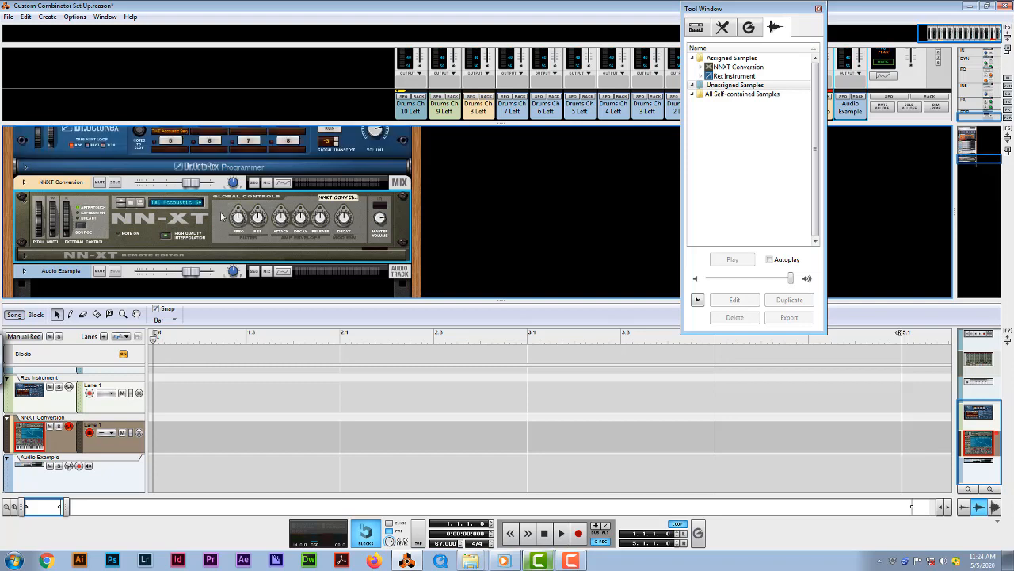
click(405, 183)
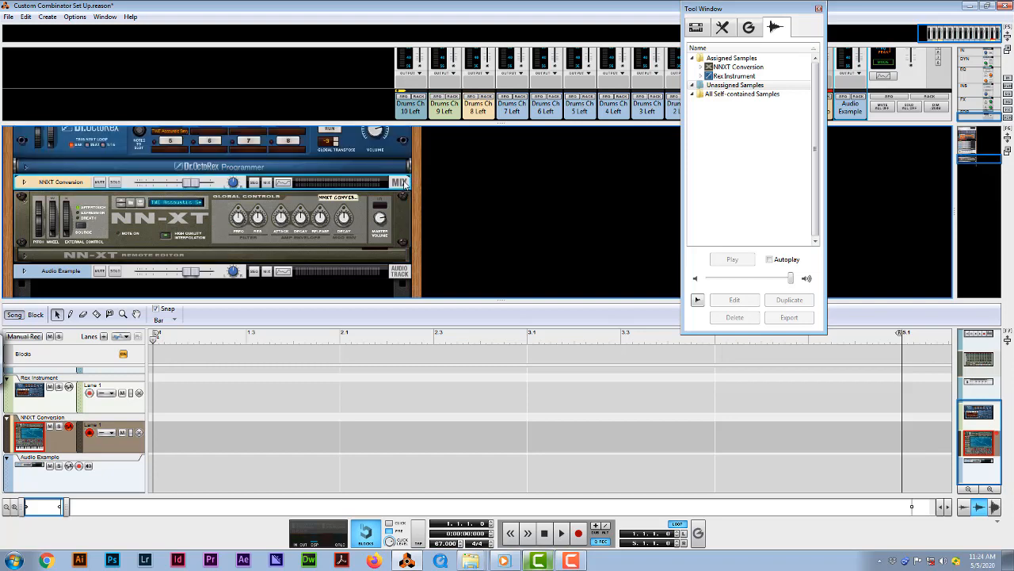
right_click(401, 222)
click(476, 261)
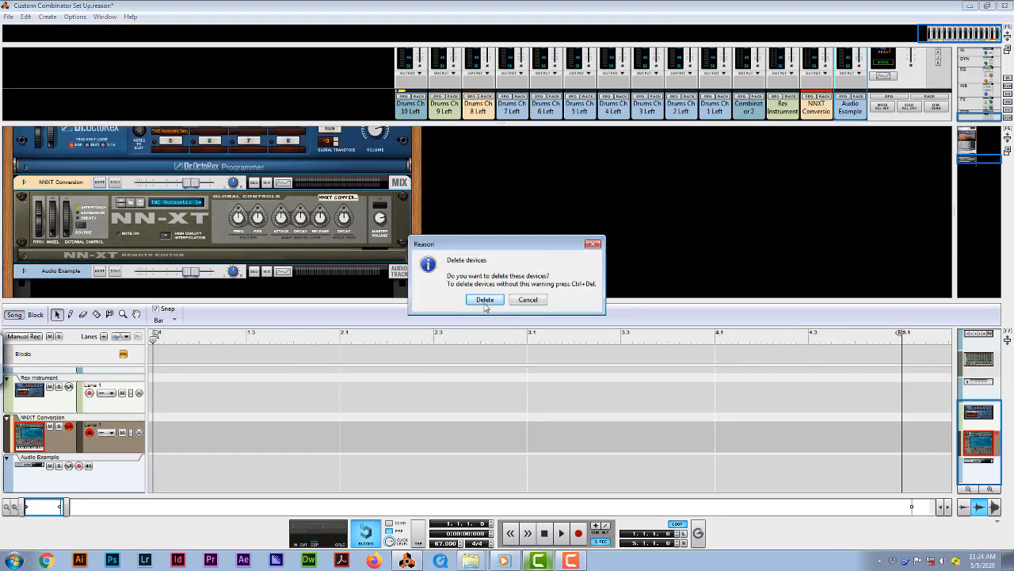
click(485, 300)
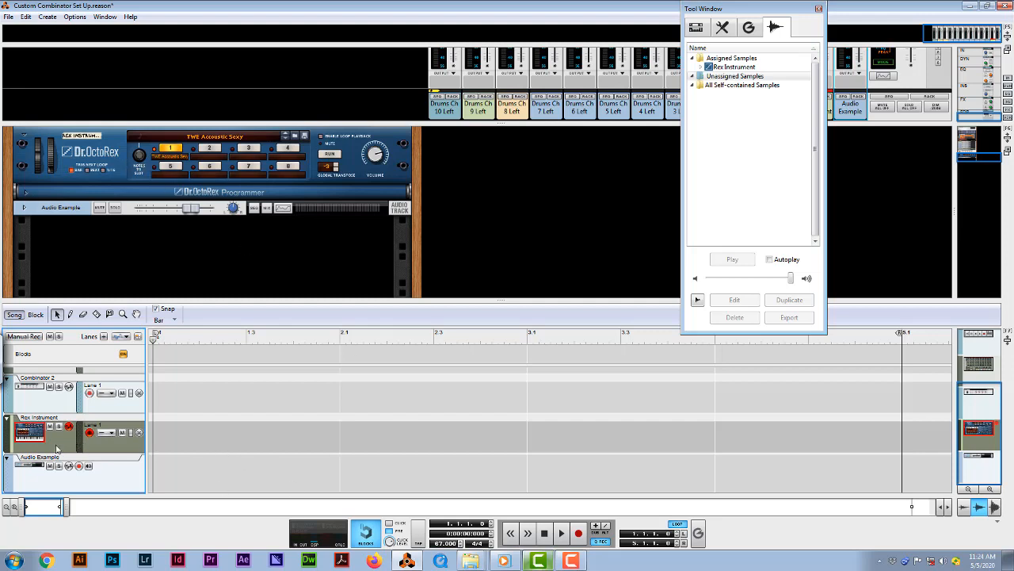
- Record a four-bar clip on the Rex Instrument track starting at bar 1 and return to the song start
click(7, 507)
click(7, 507)
click(7, 507)
click(7, 507)
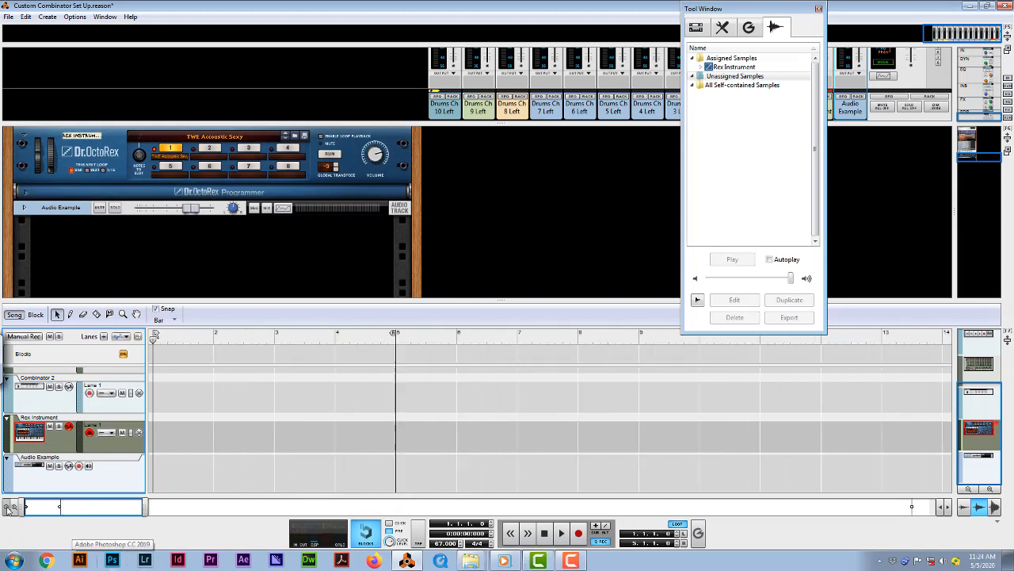
click(7, 507)
click(7, 507)
click(8, 508)
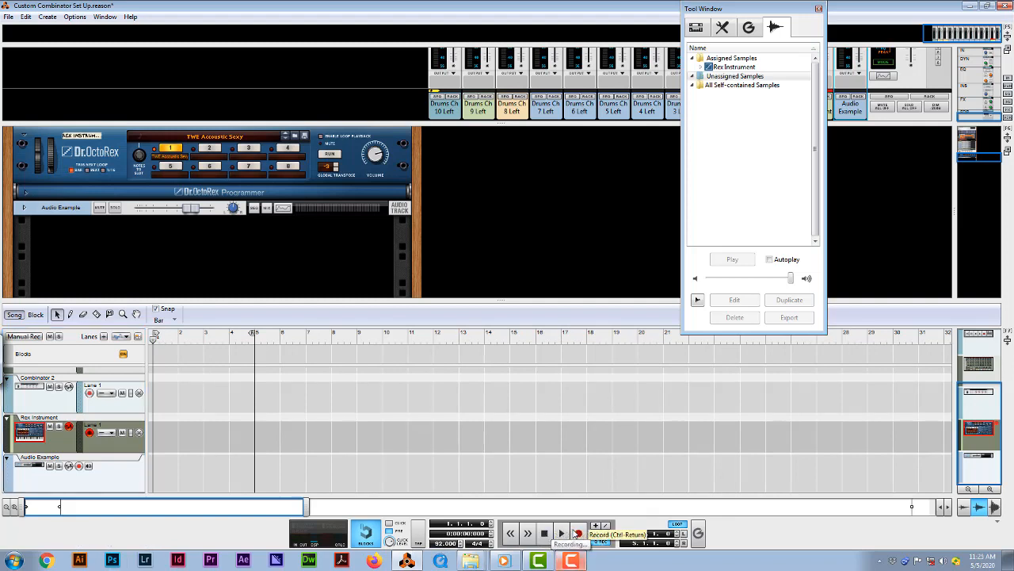
click(579, 533)
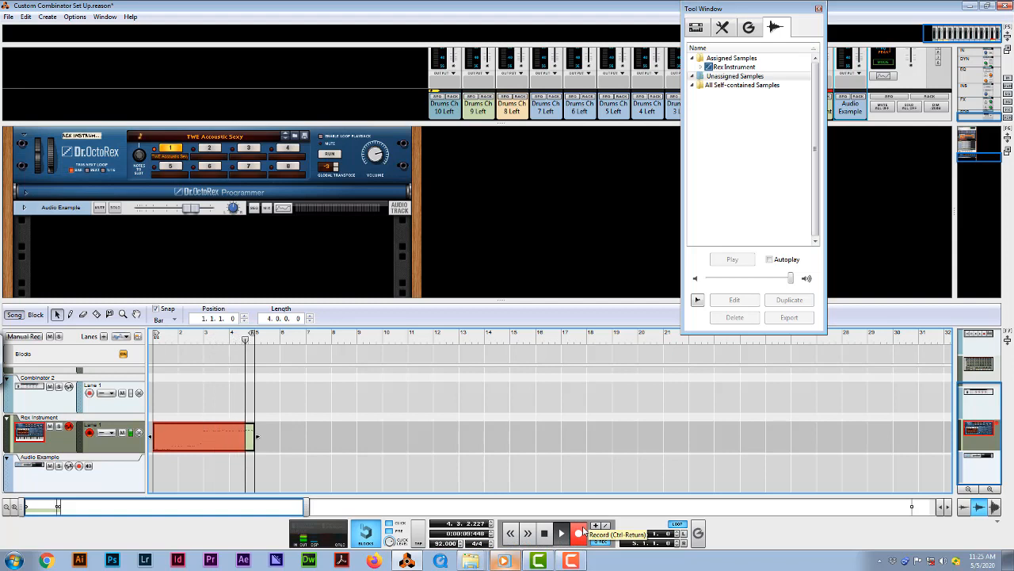
click(543, 534)
click(544, 533)
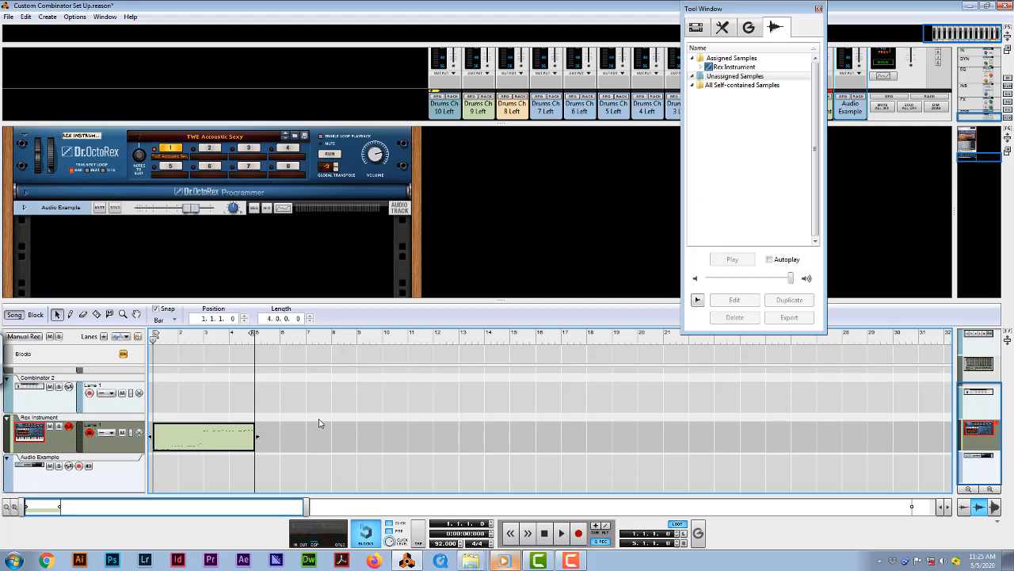
- Select the Audio Example track and unfold the Rex Instrument mix channel to show its Rec Source setting
click(118, 471)
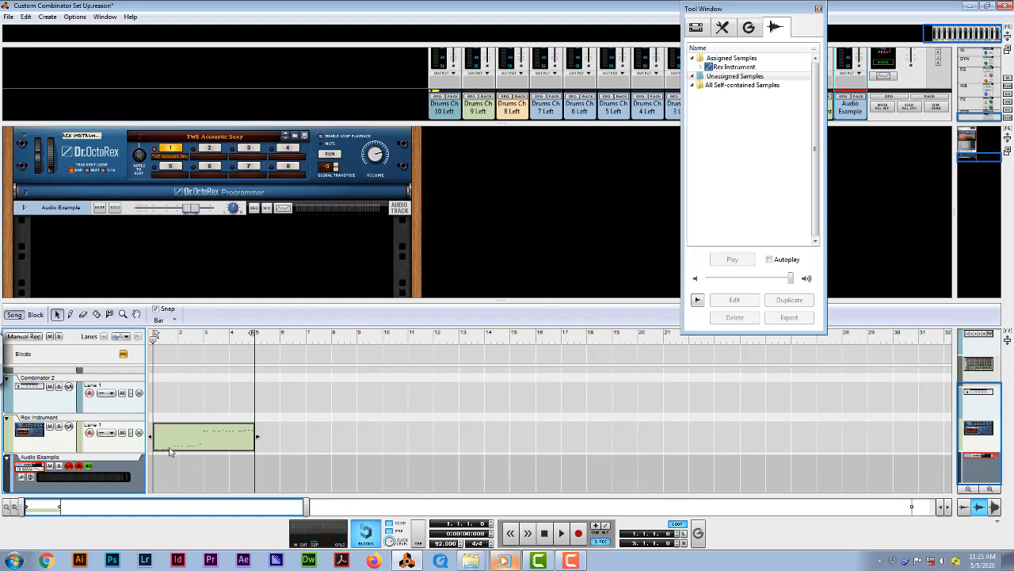
scroll(68, 221, up, 2)
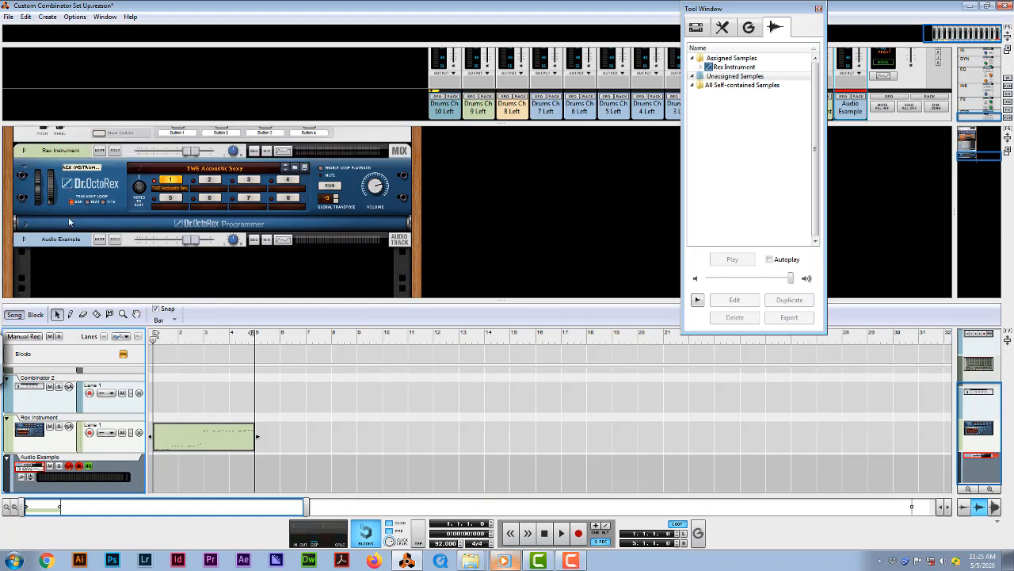
click(23, 150)
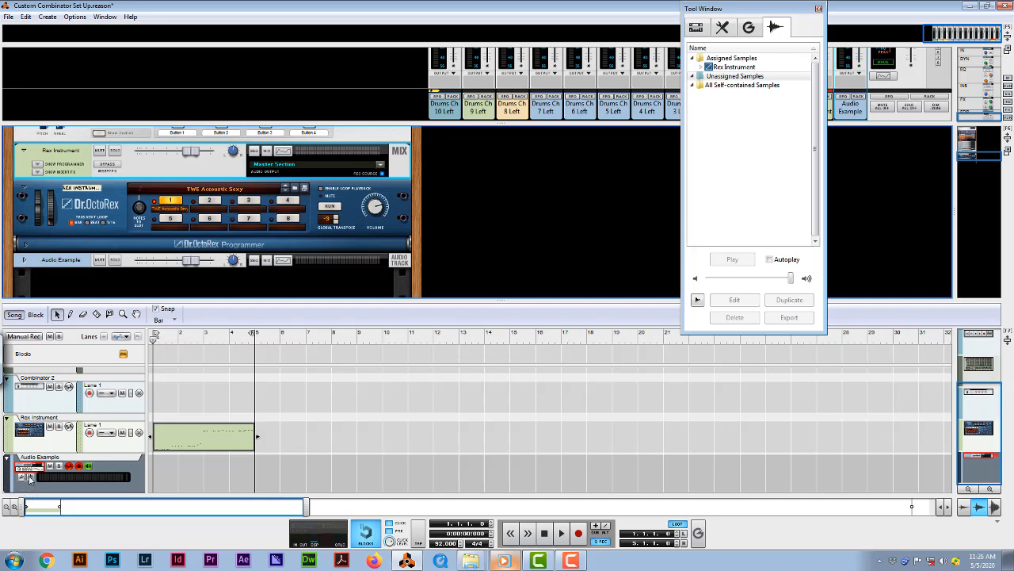
- Set the Audio Example track to stereo input with Rex Instrument as its audio source
click(30, 478)
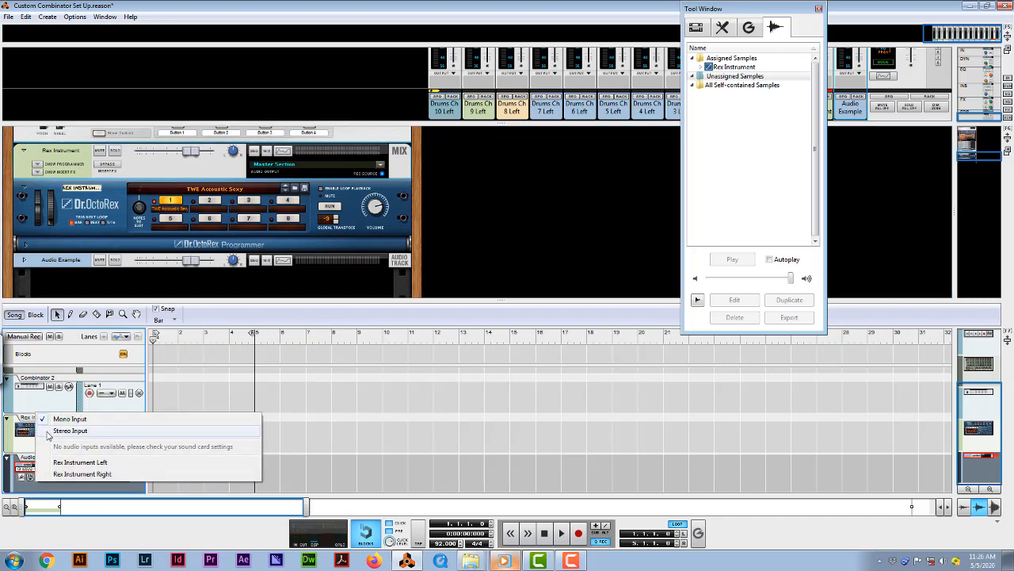
click(49, 431)
click(30, 477)
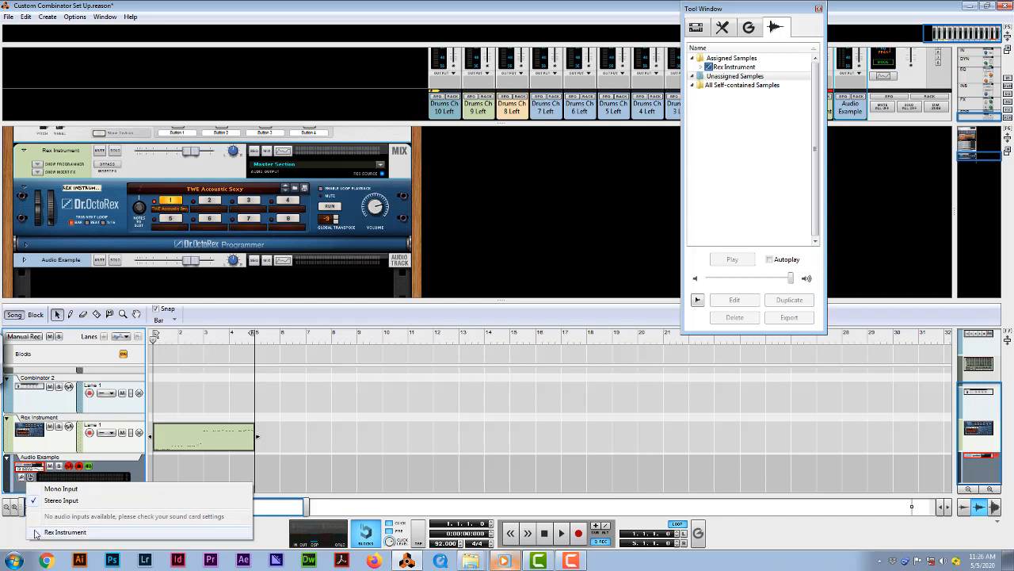
click(55, 532)
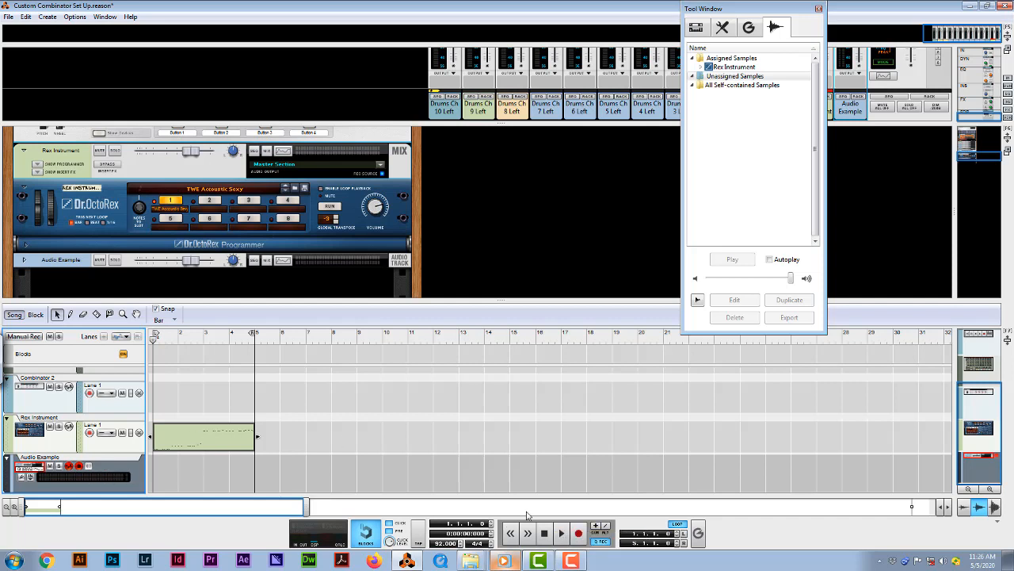
- Record the Rex Instrument's output as a four-bar audio clip on the Audio Example track and return to the song start
click(579, 533)
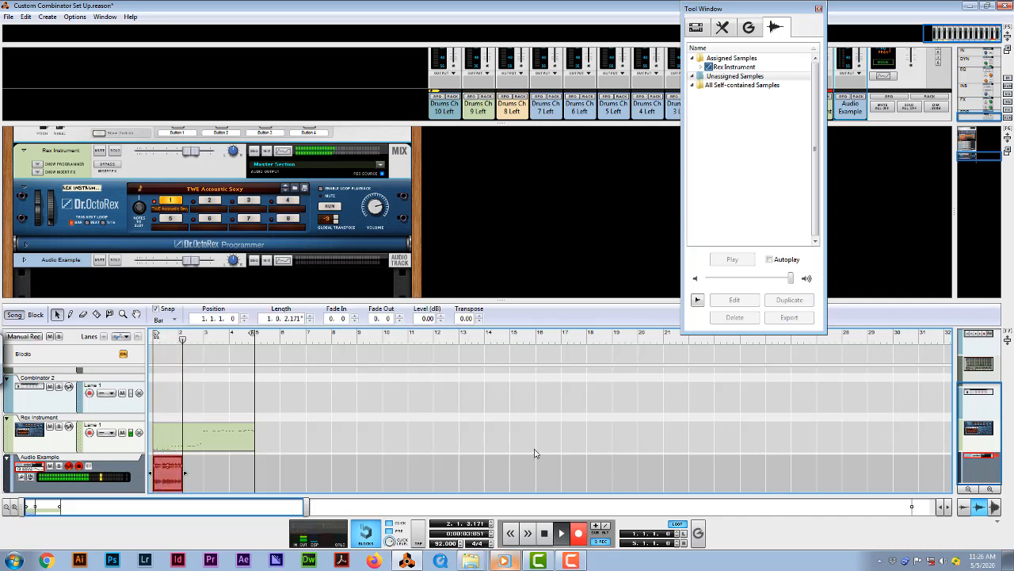
click(581, 535)
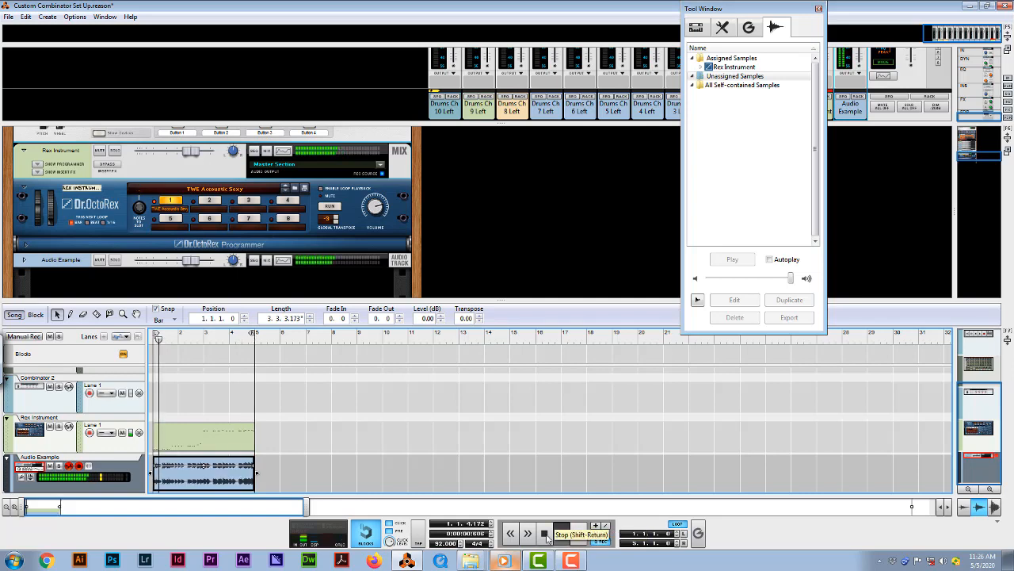
click(545, 533)
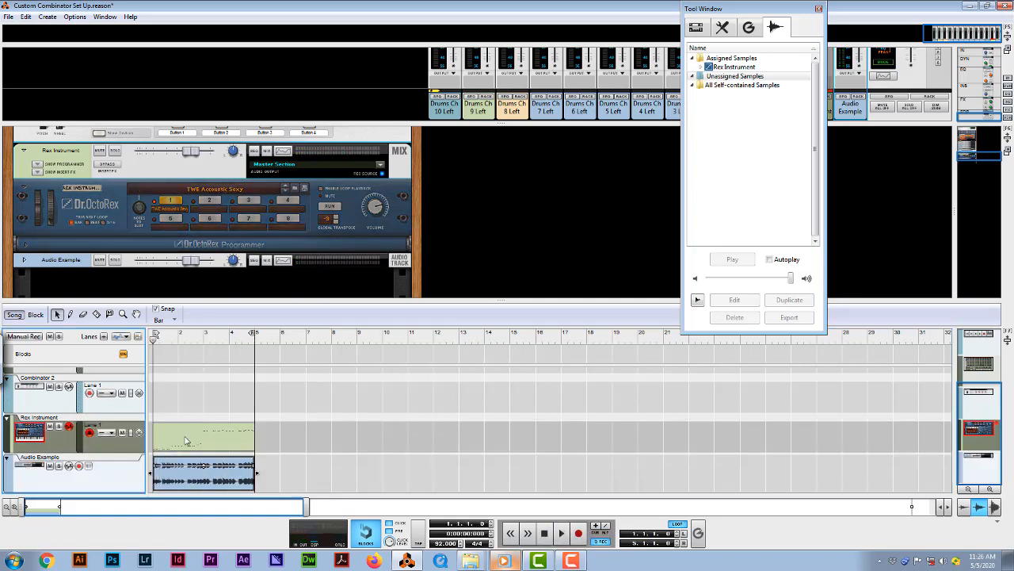
- Delete the note clip from the Rex Instrument track and reset the Dr. OctoRex device to its initial patch
click(219, 442)
key(Delete)
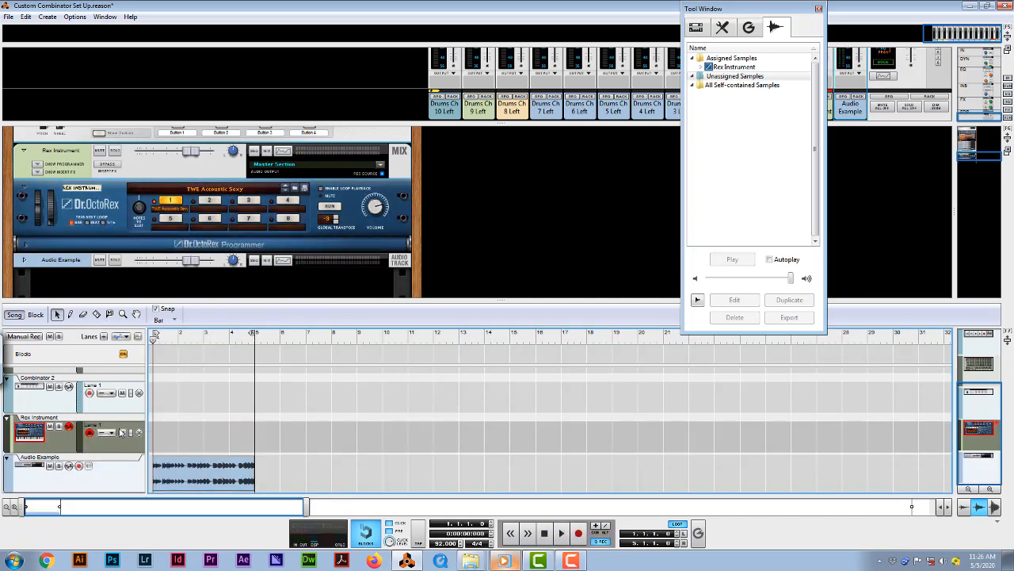
right_click(406, 225)
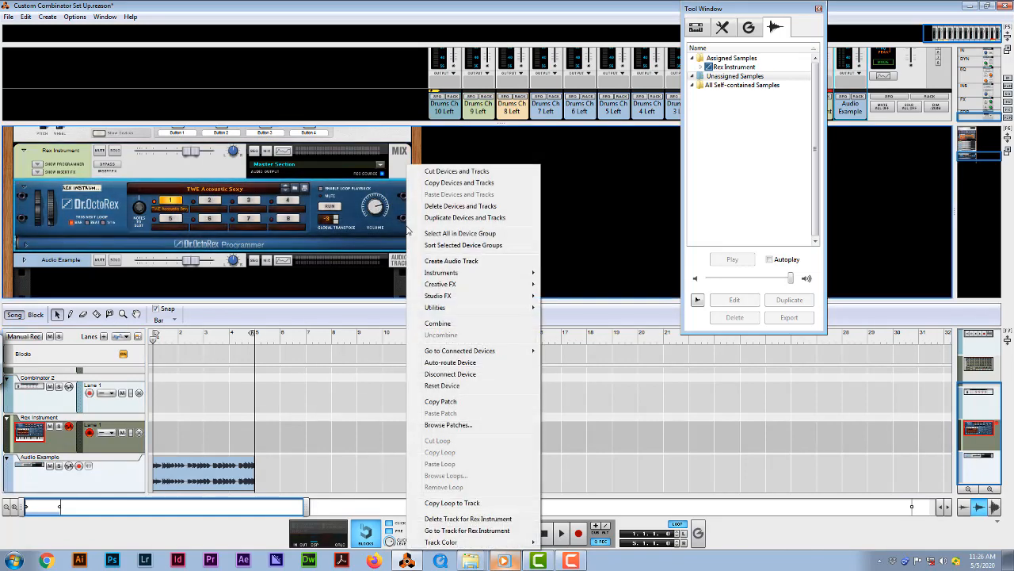
right_click(395, 198)
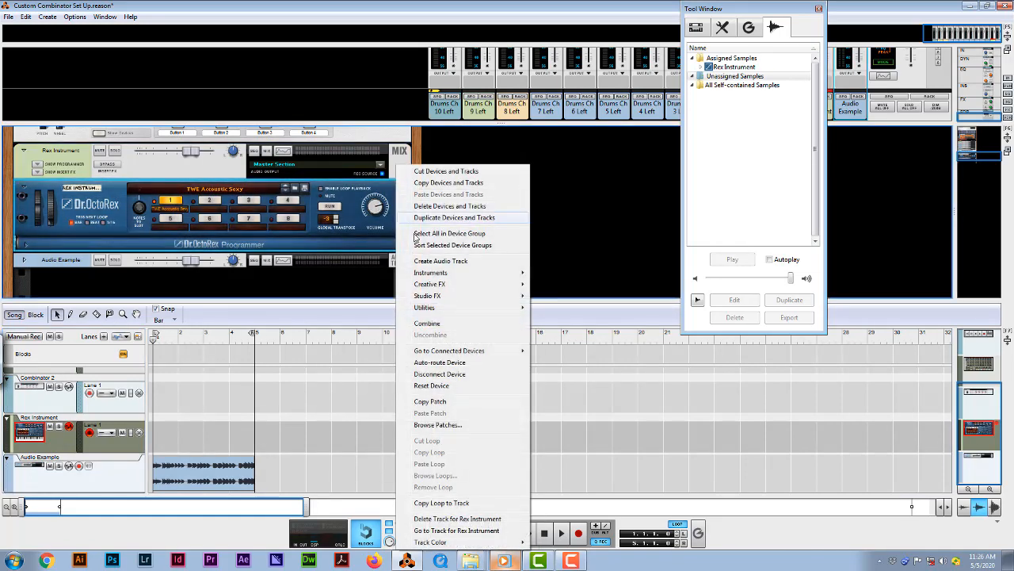
click(432, 385)
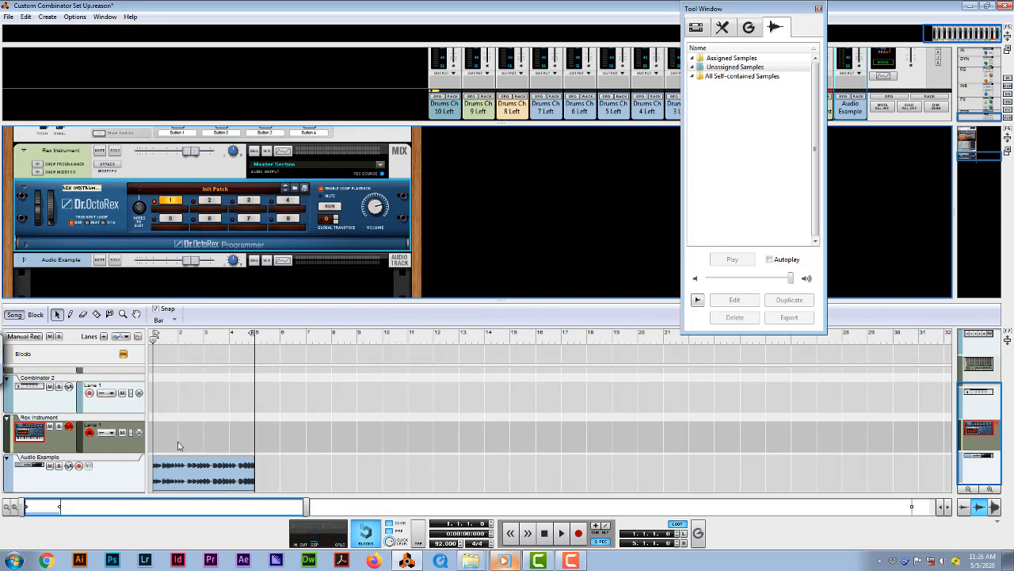
- Play back the recorded clip on the Audio Example track, stop, and return to the song start
click(64, 491)
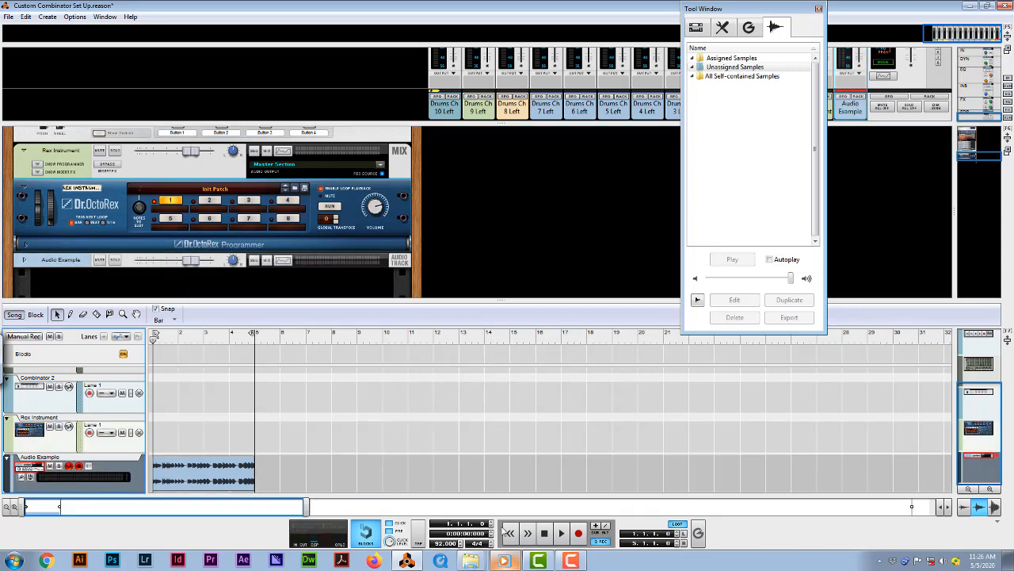
click(561, 532)
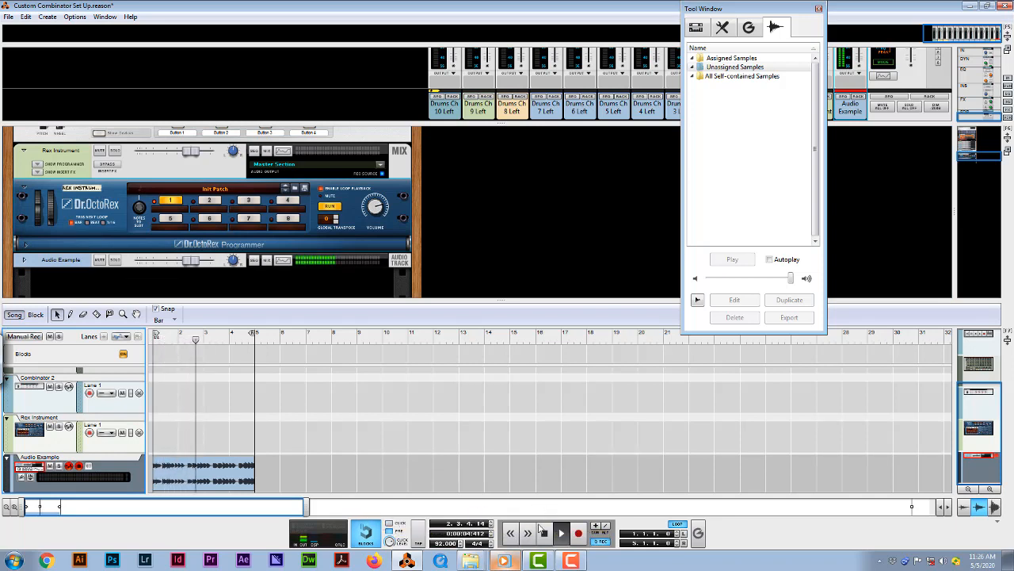
click(545, 532)
click(545, 532)
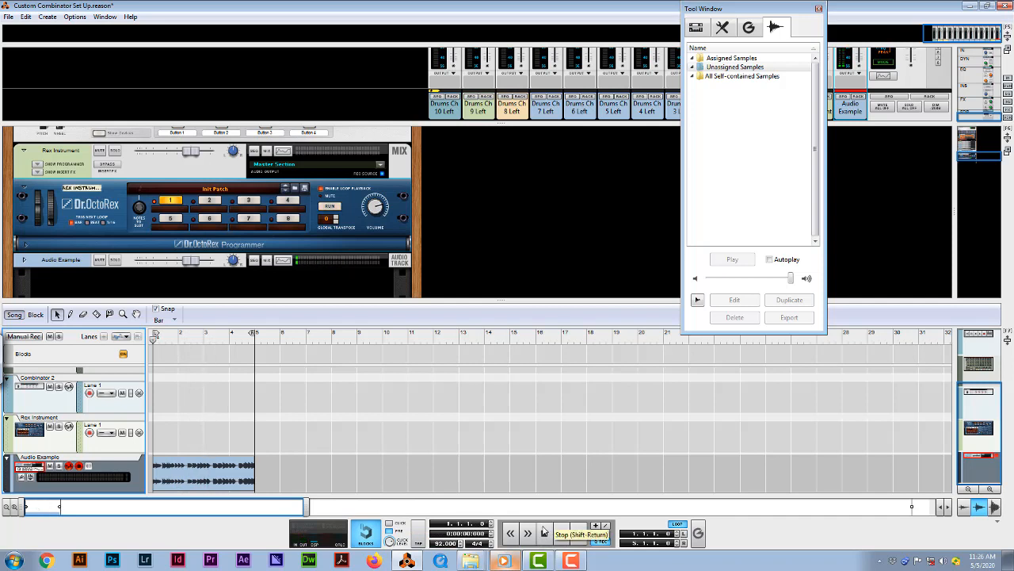
- Open the Audio Example clip for editing, examine its slice markers along the waveform, and return to the arrangement
double_click(216, 472)
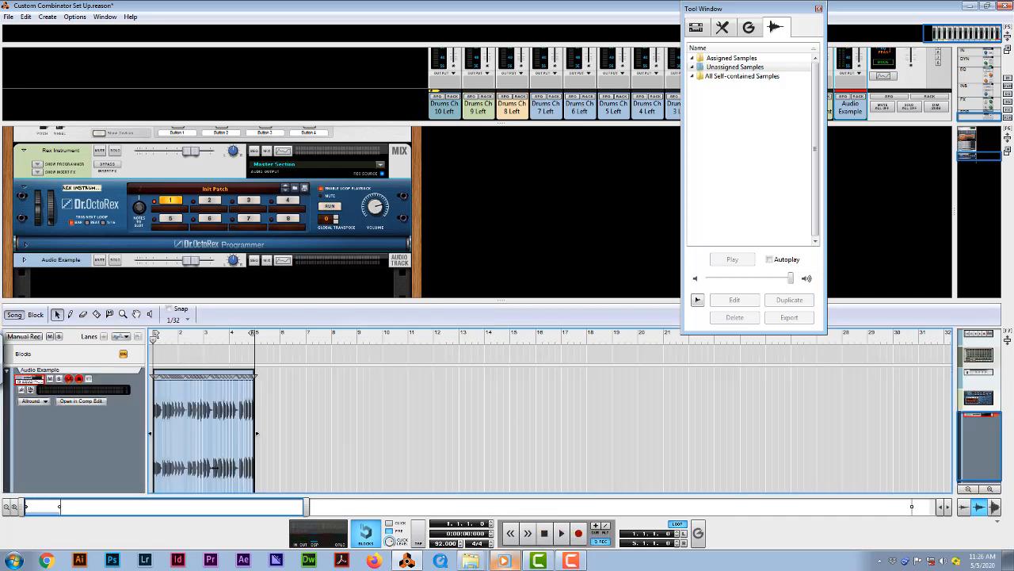
click(15, 507)
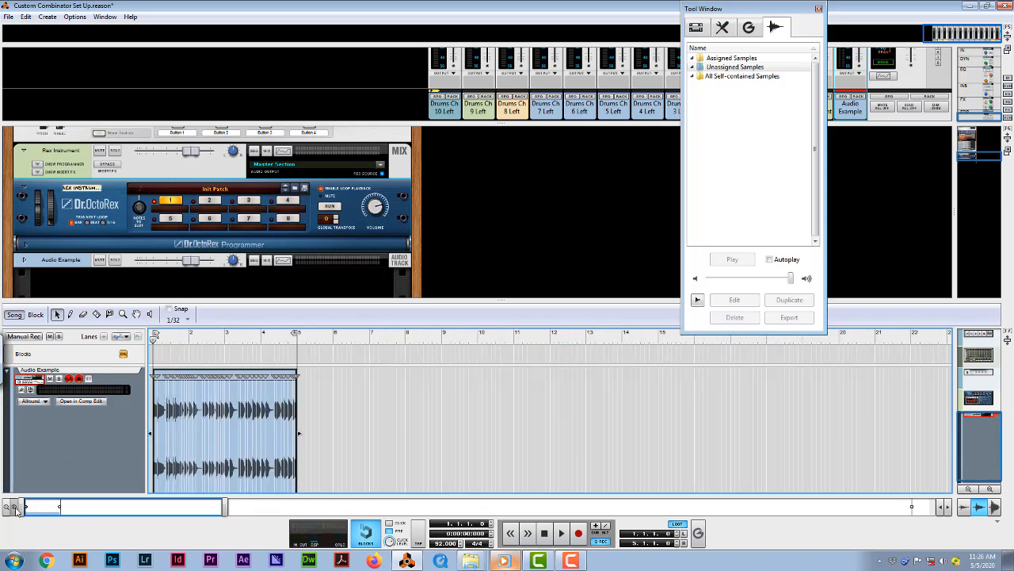
click(16, 508)
click(16, 508)
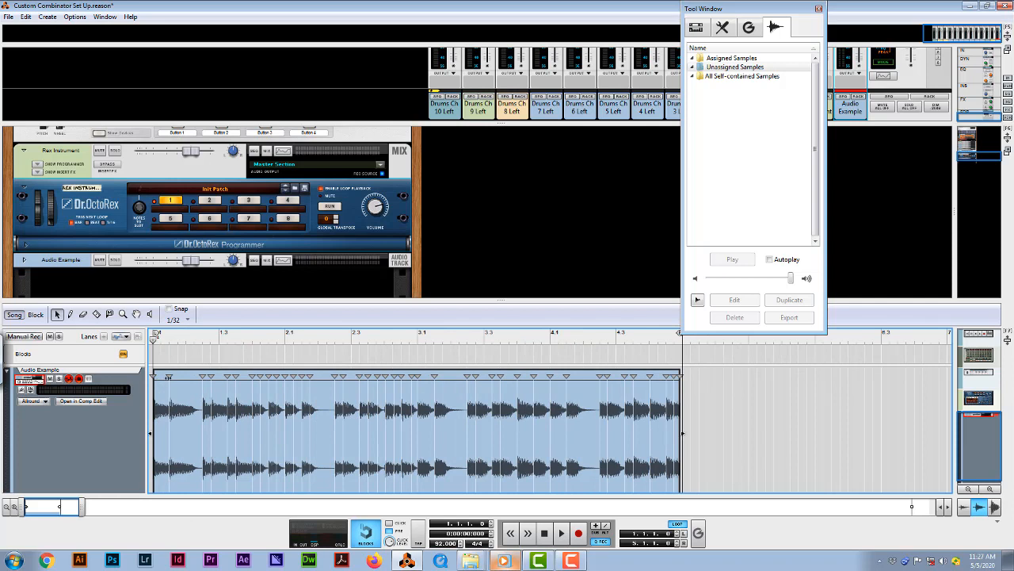
click(170, 375)
click(308, 359)
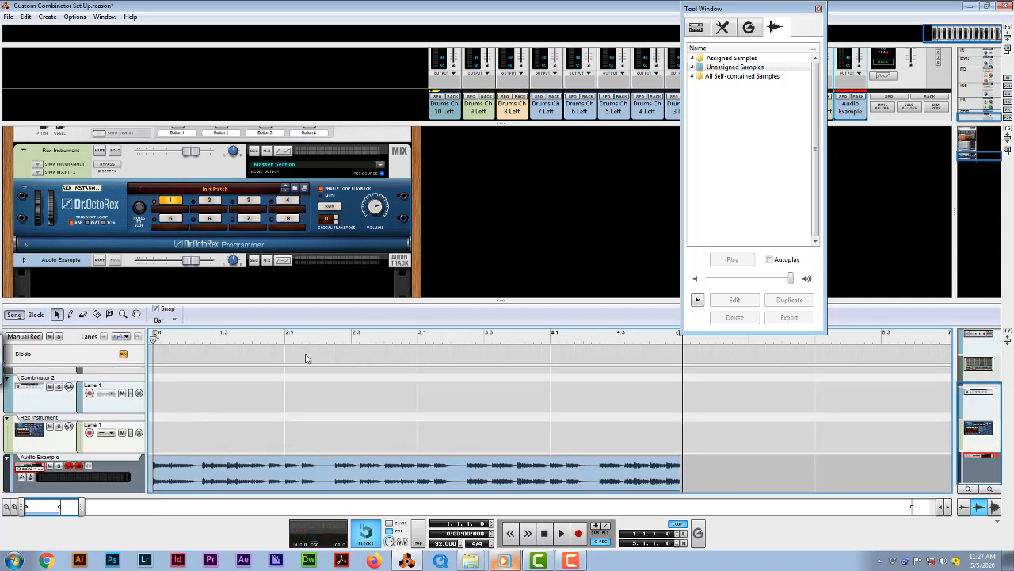